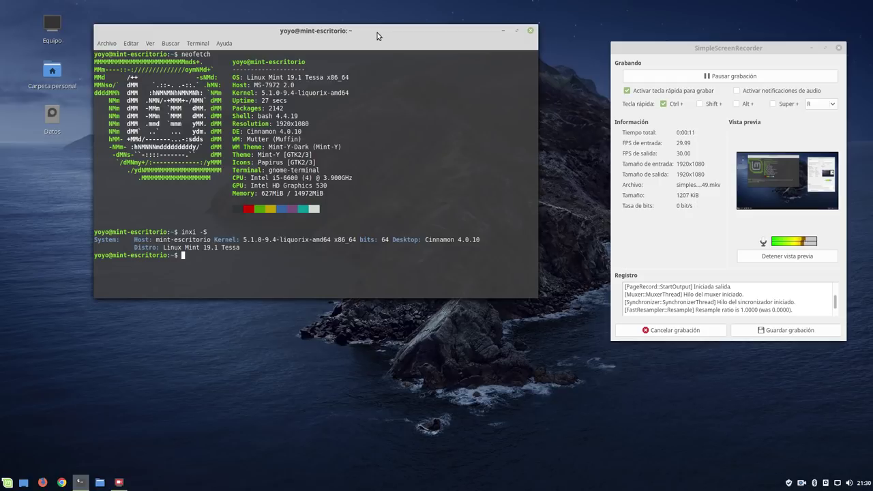
Arrange the SimpleScreenRecorder and terminal windows side by side on the desktop so they do not overlap
mouse_move(1, 1)
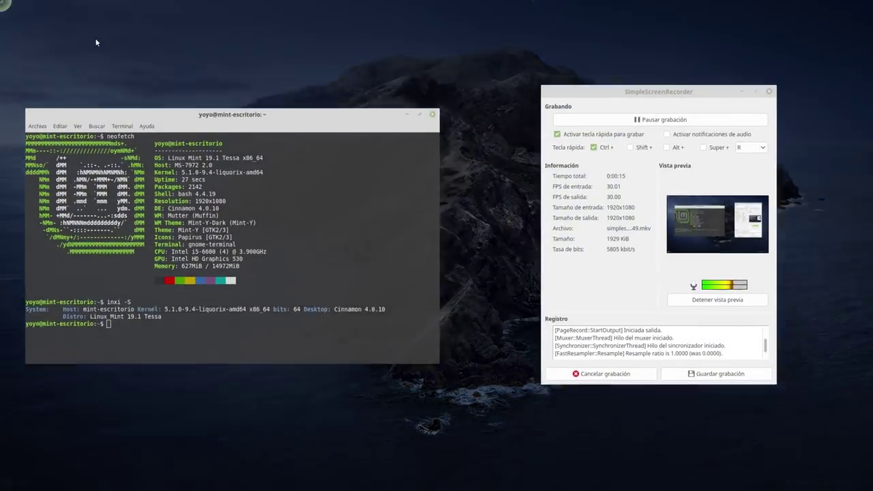
click(422, 21)
drag(714, 49, 441, 169)
click(360, 75)
drag(360, 75, 726, 15)
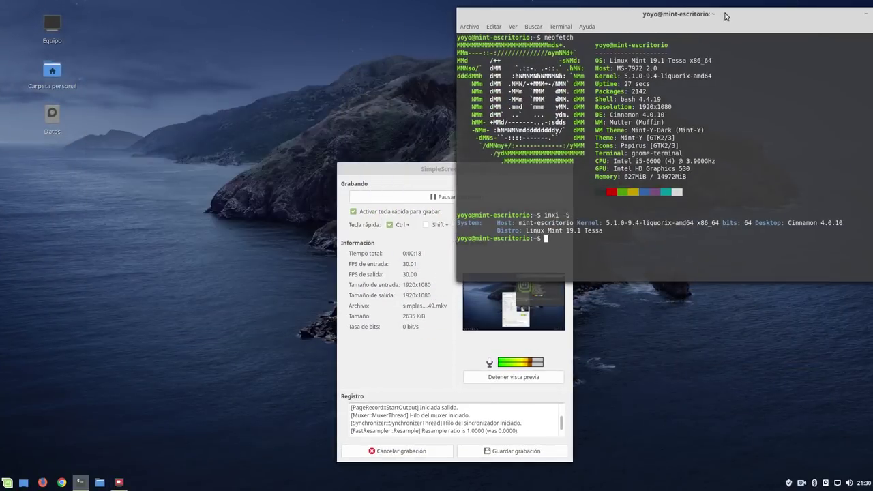
click(417, 171)
drag(417, 171, 174, 32)
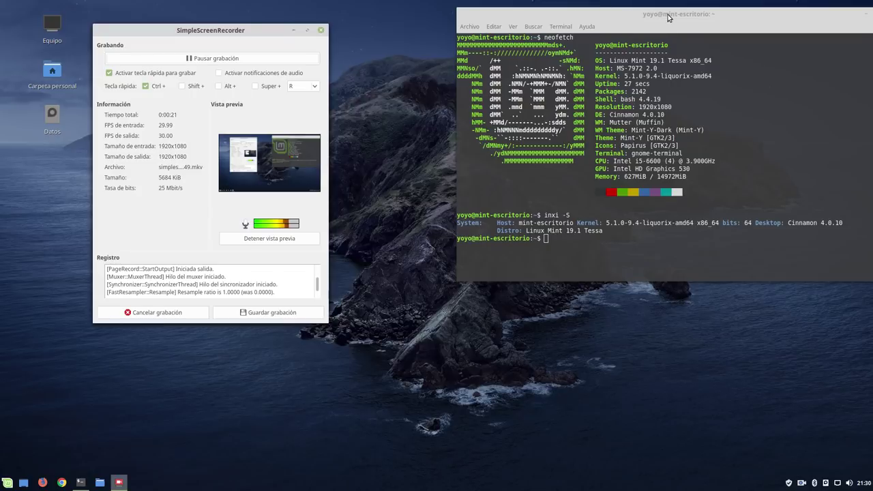
drag(670, 19, 617, 46)
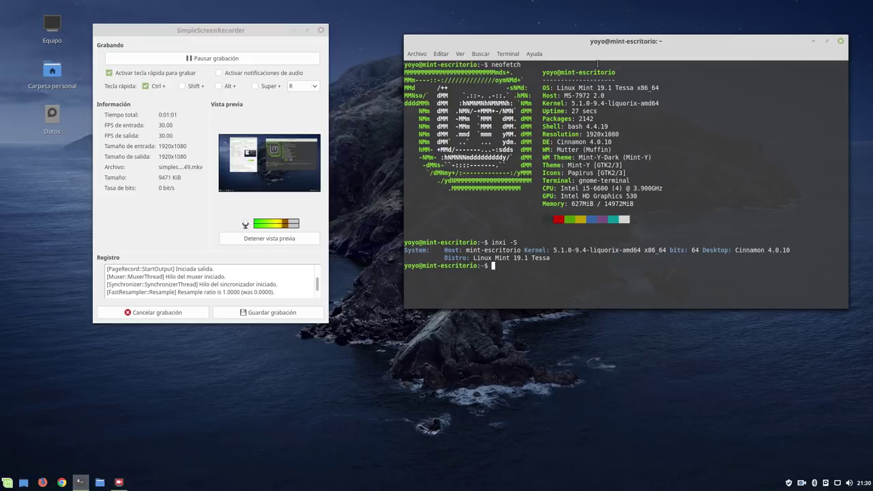
drag(705, 45, 695, 42)
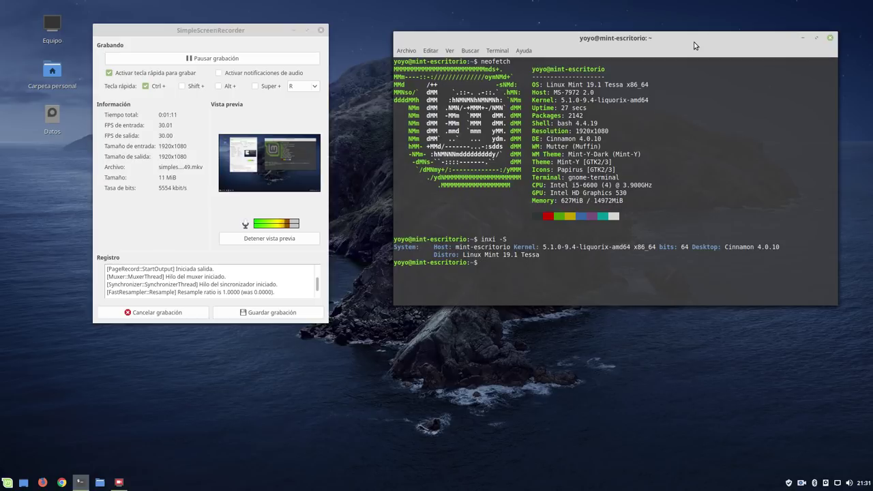
Minimize the terminal and SimpleScreenRecorder windows to clear the desktop
click(804, 39)
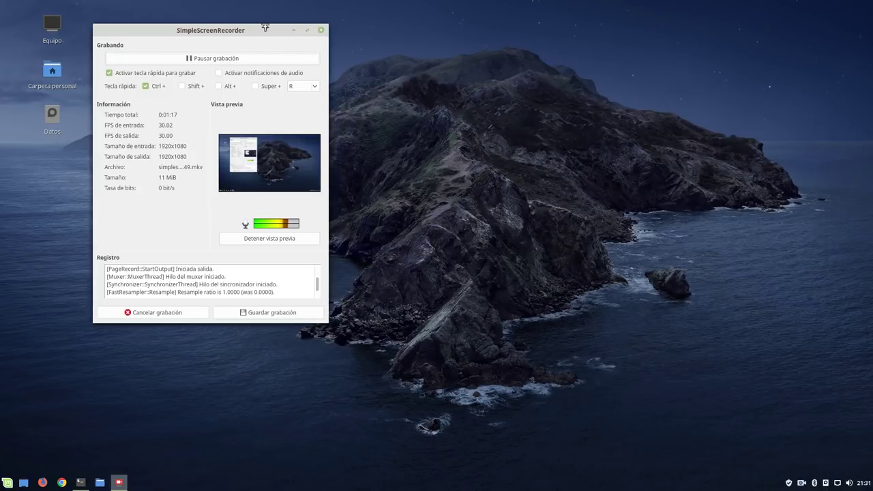
drag(266, 28, 335, 28)
click(362, 30)
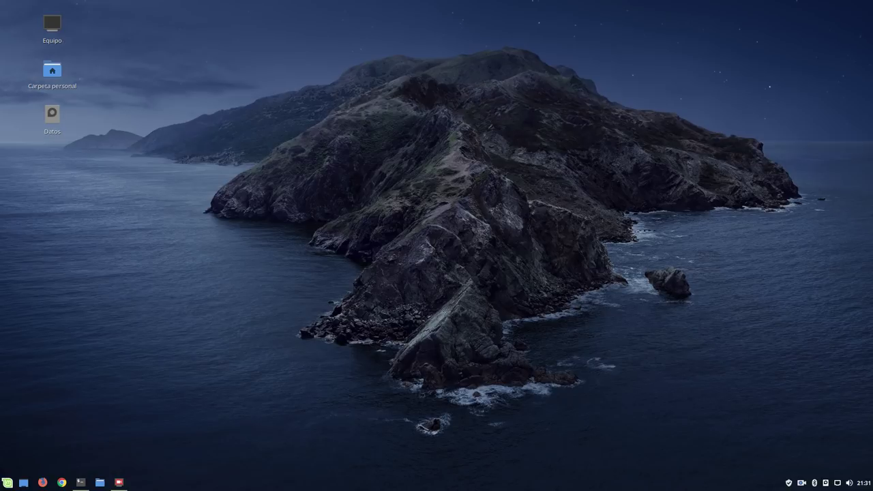
Restore the terminal window, shift it slightly and minimize it again
click(81, 482)
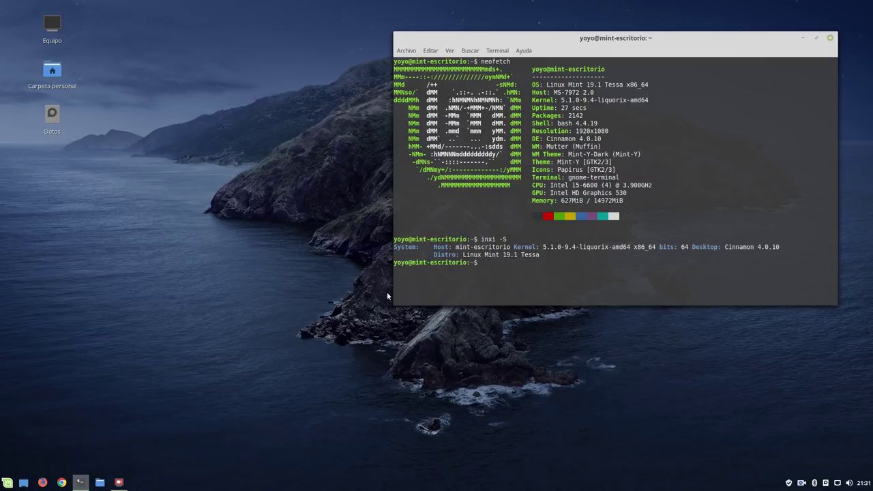
drag(804, 37, 785, 41)
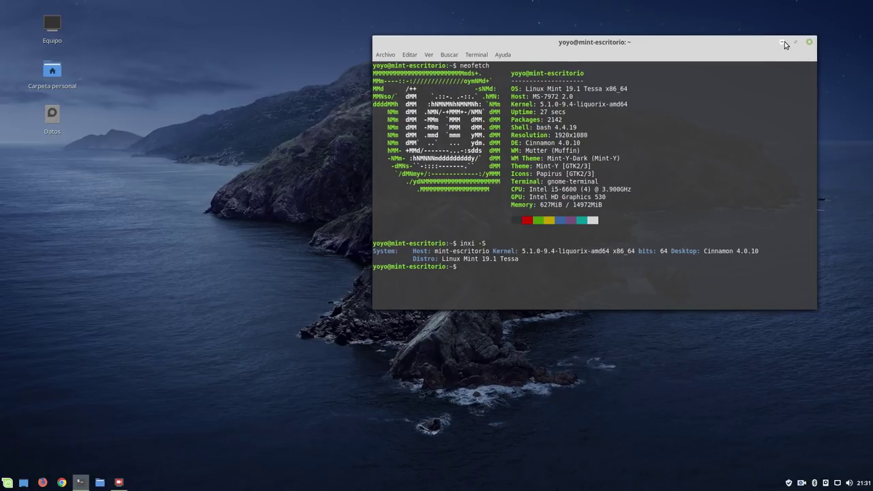
click(783, 42)
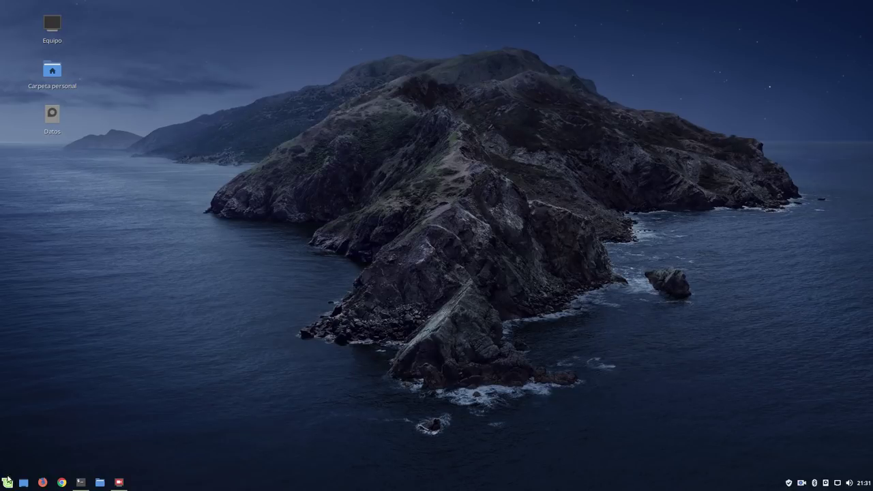
Open the Applets section of the system settings and enlarge its window to show more of the installed applets
click(7, 481)
click(24, 287)
drag(388, 117, 427, 51)
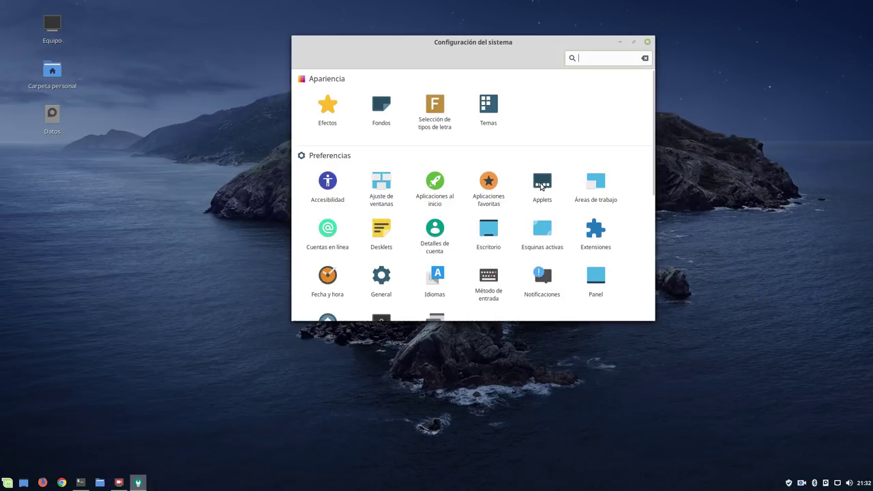
click(541, 184)
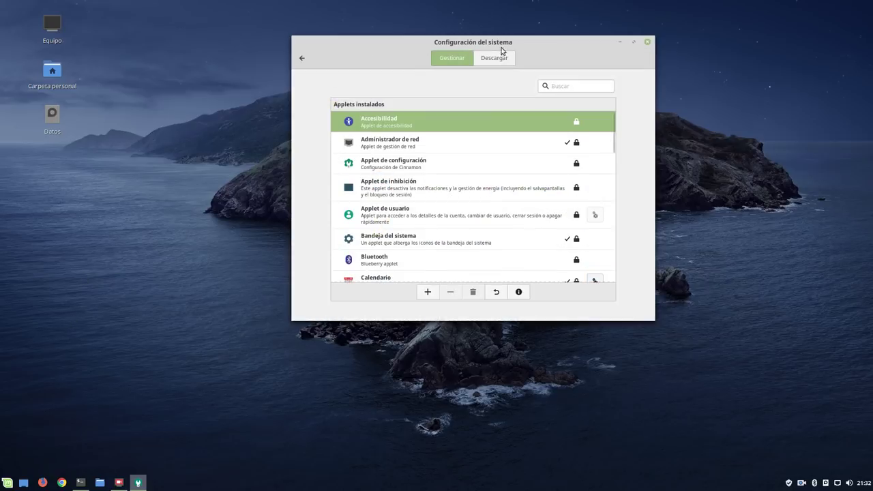
drag(523, 45, 446, 36)
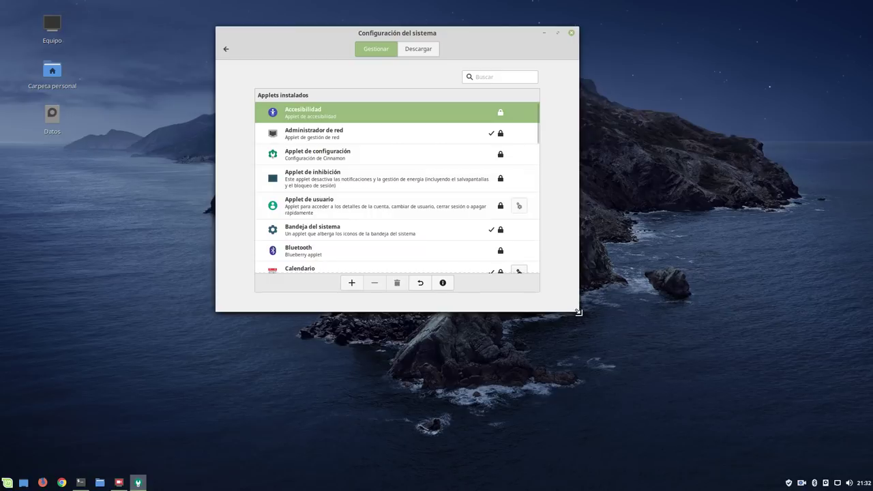
drag(579, 314, 645, 417)
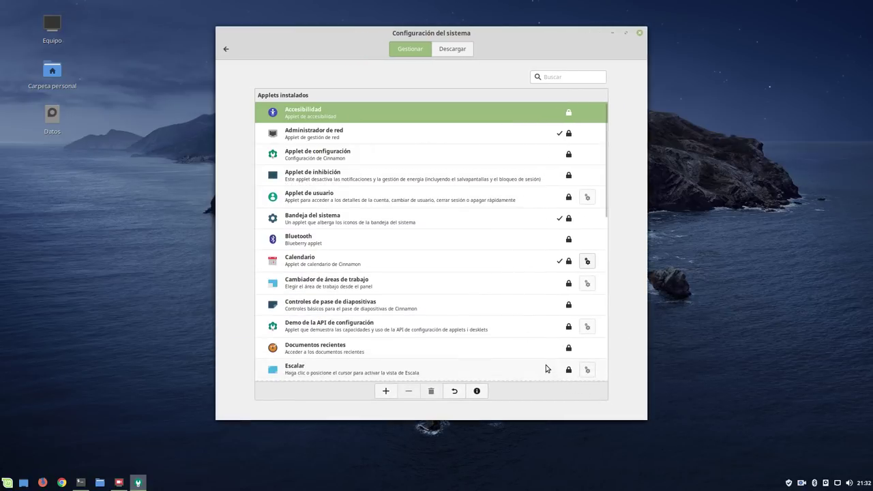
Add the installed applet "Cambiador de áreas de trabajo" to the panel
mouse_move(572, 135)
mouse_move(570, 180)
drag(364, 37, 348, 29)
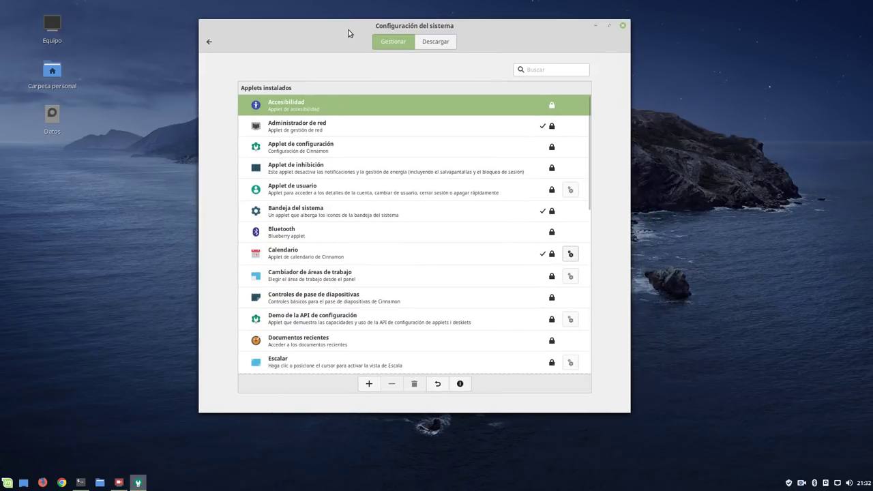
click(293, 278)
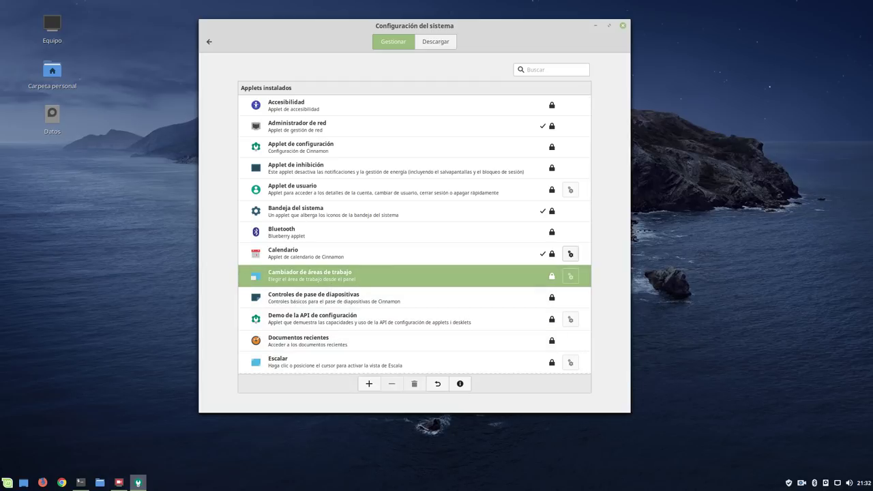
drag(513, 28, 492, 31)
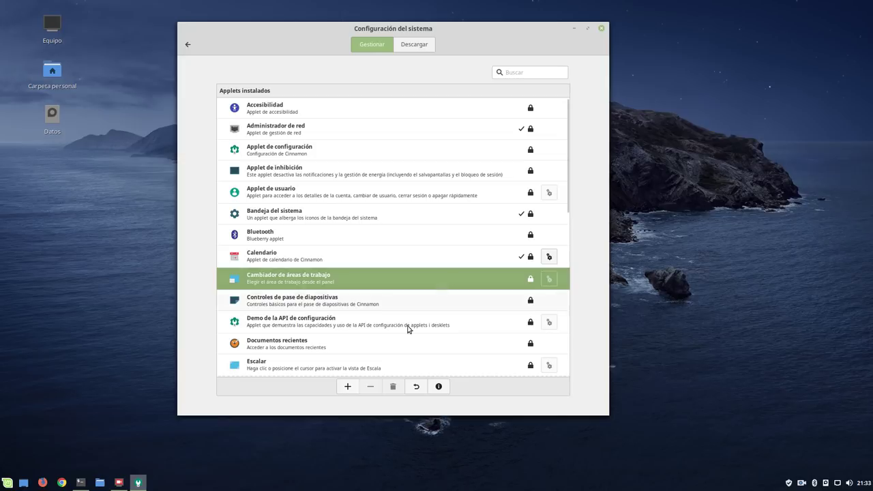
click(346, 390)
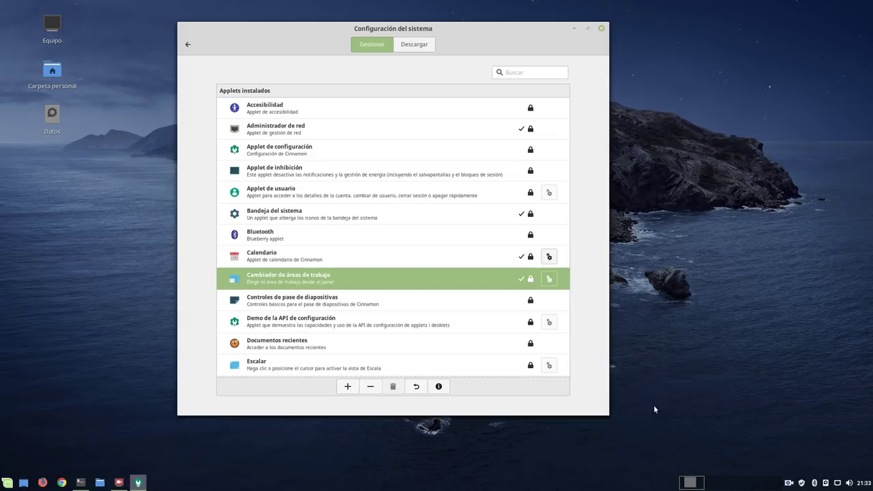
Switch to workspace 2 and cycle through the remaining workspaces back to workspace 1
click(719, 485)
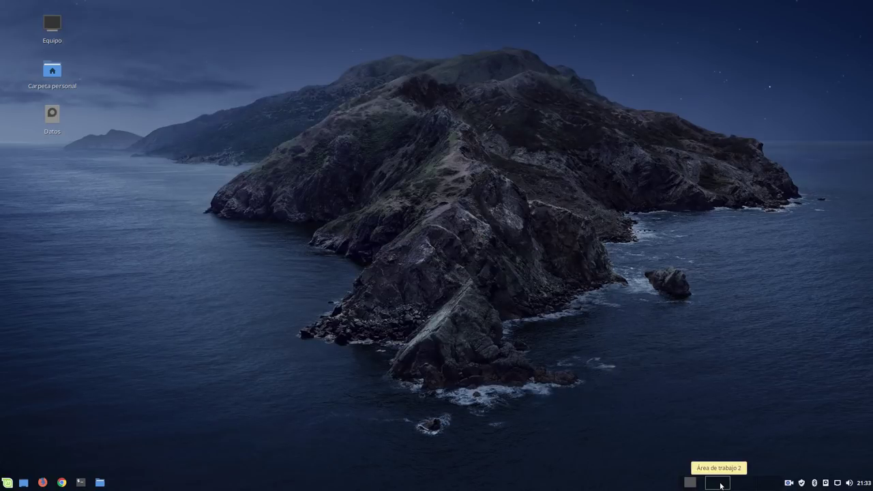
key(ctrl+alt+Right)
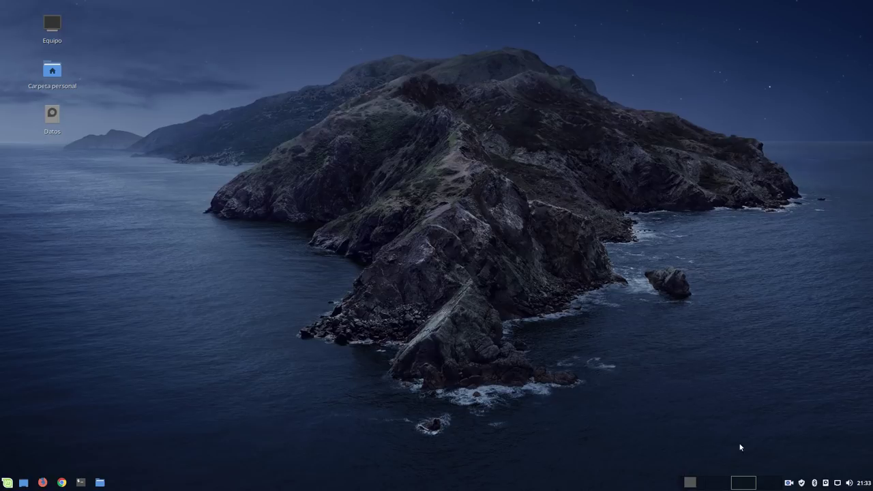
key(ctrl+alt+Right)
key(ctrl+alt+Right)
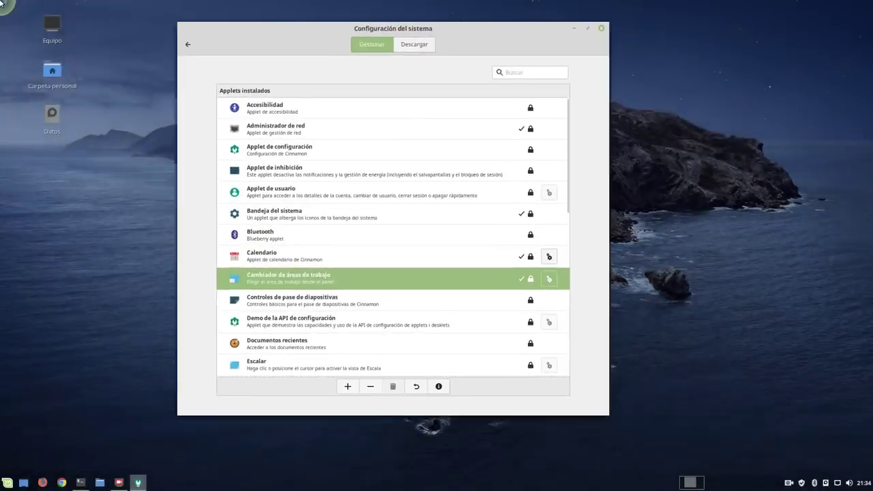
Show the overview of all open windows, return to the system settings window and reposition it
mouse_move(0, 0)
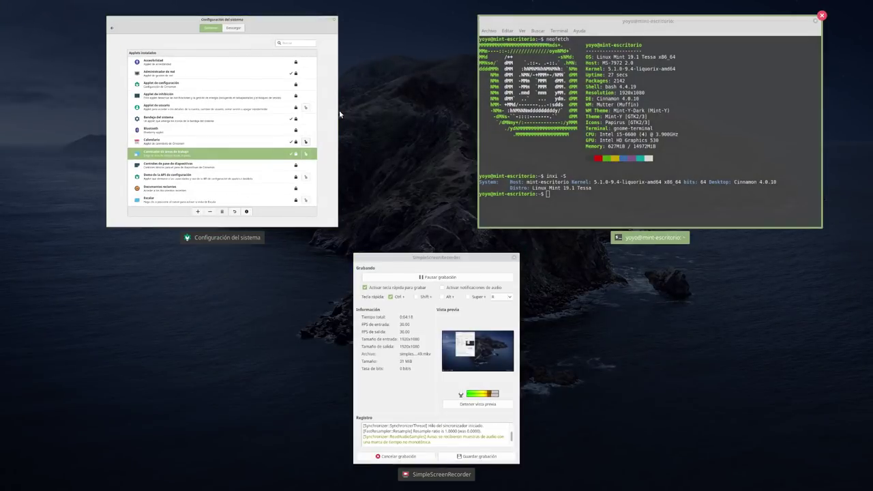
click(335, 111)
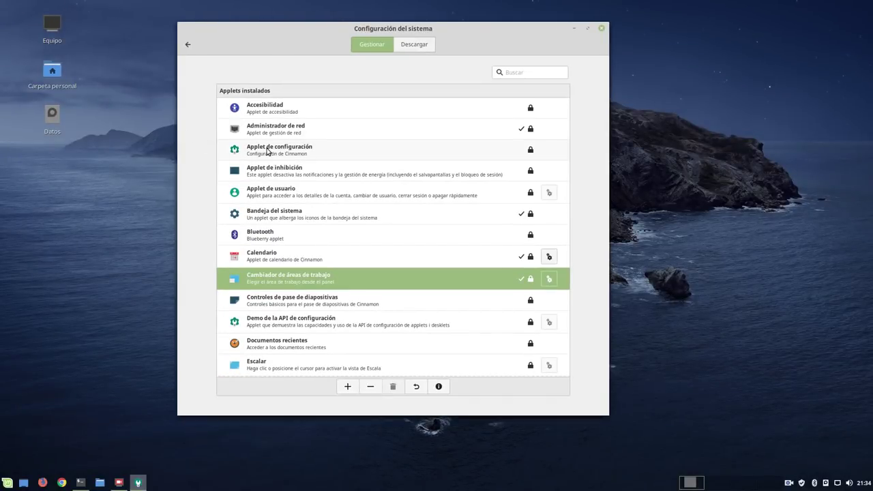
drag(530, 32, 492, 43)
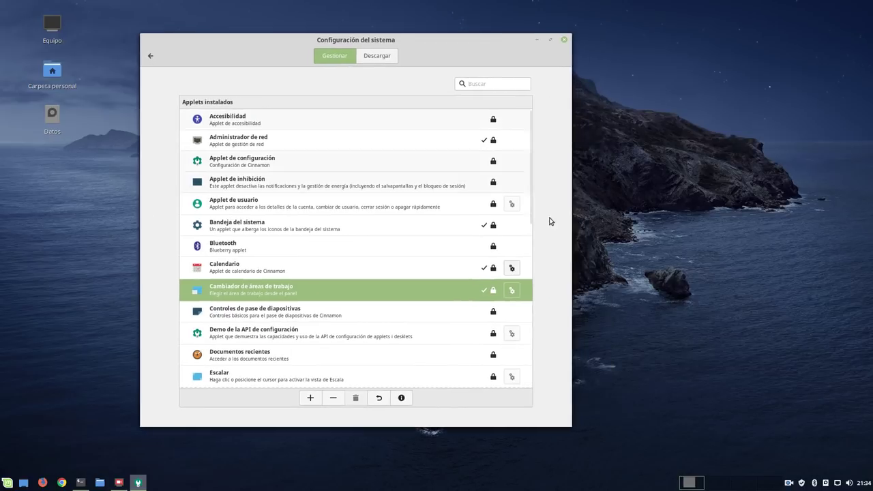
Delete workspaces 4 and 3 in the Expo view and test switching between the two remaining workspaces
right_click(716, 486)
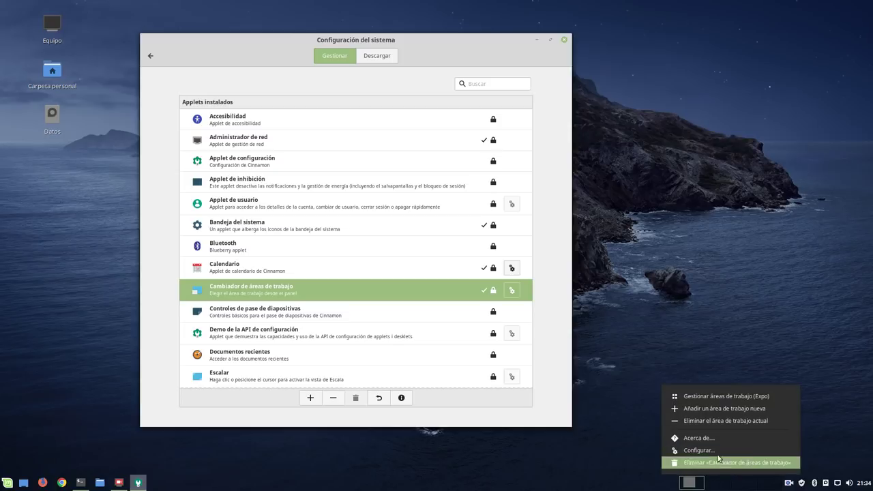
click(727, 397)
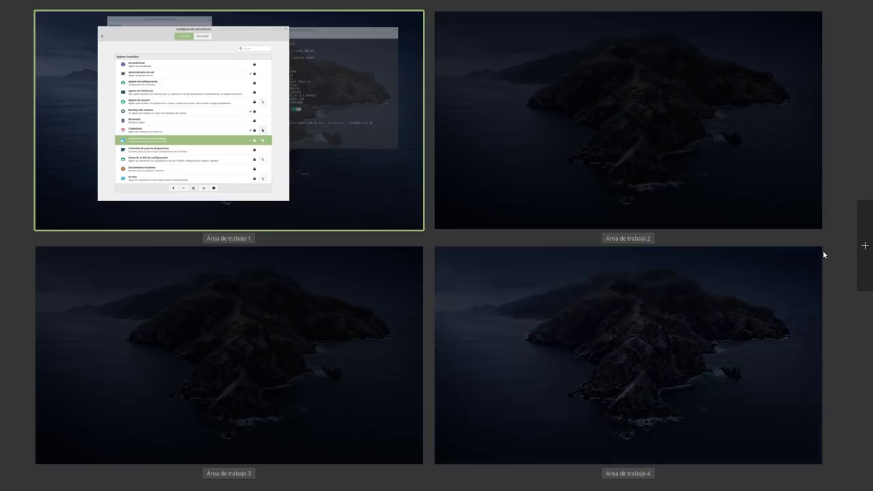
click(822, 245)
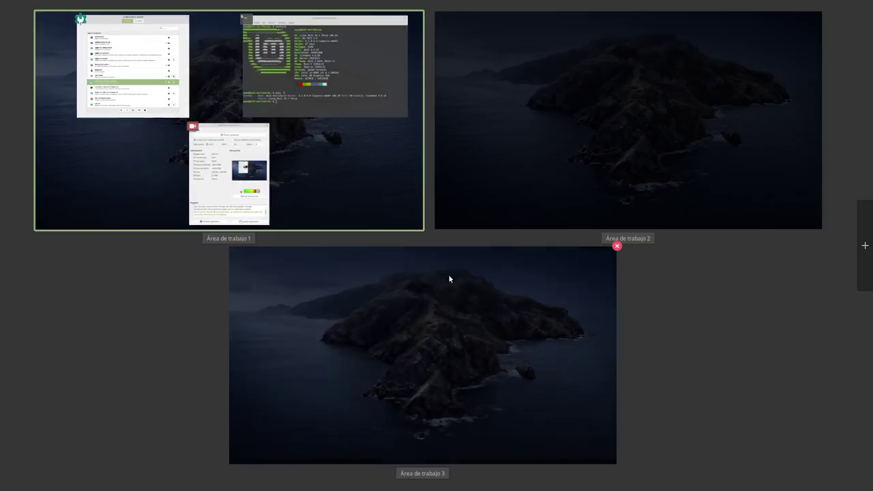
click(616, 247)
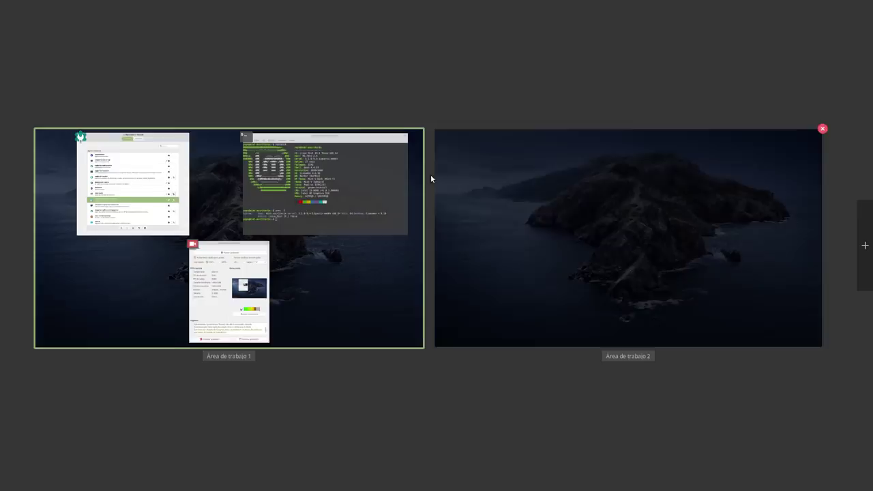
click(367, 174)
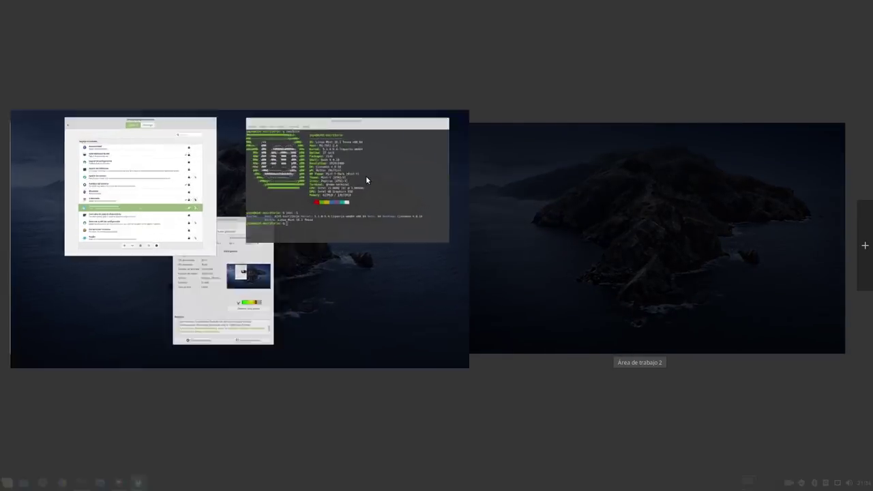
click(768, 483)
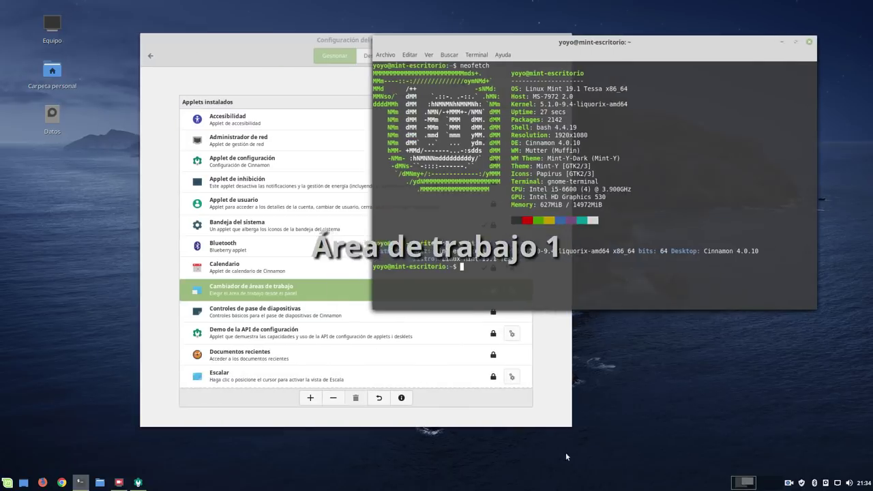
click(746, 483)
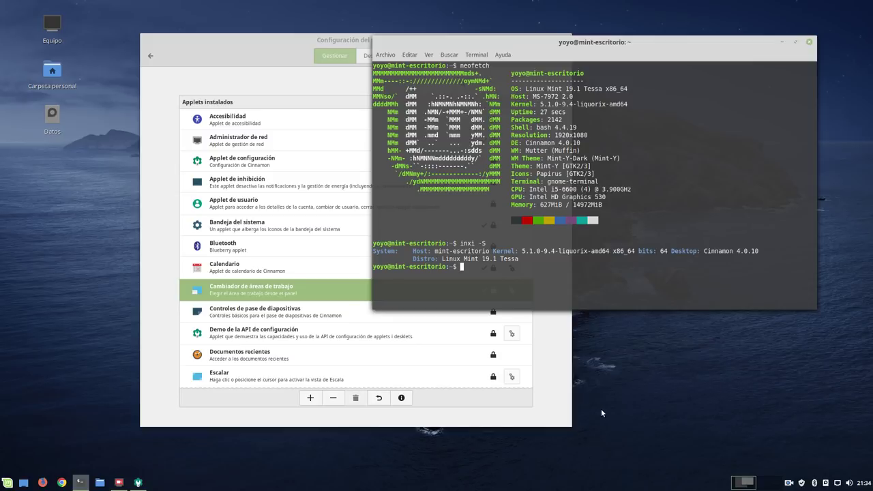
Add two new workspaces in the Expo view, return to workspace 1 and shift the terminal window slightly
right_click(775, 486)
click(735, 397)
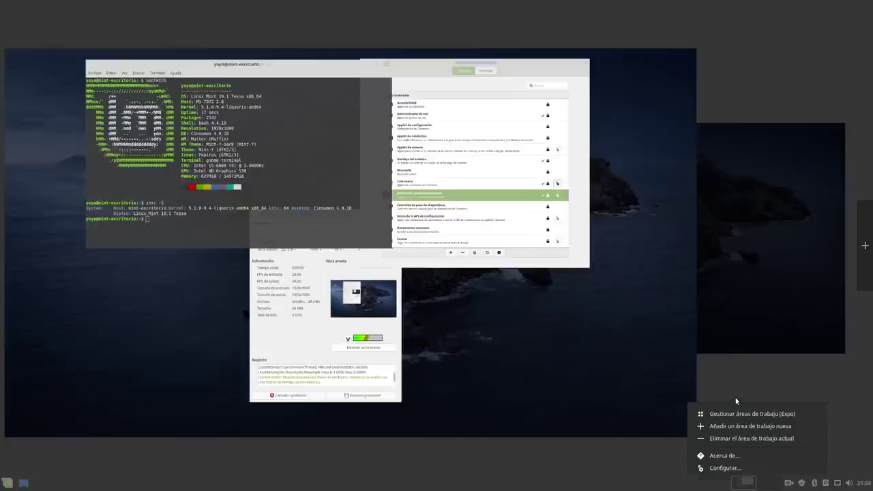
click(865, 247)
click(865, 247)
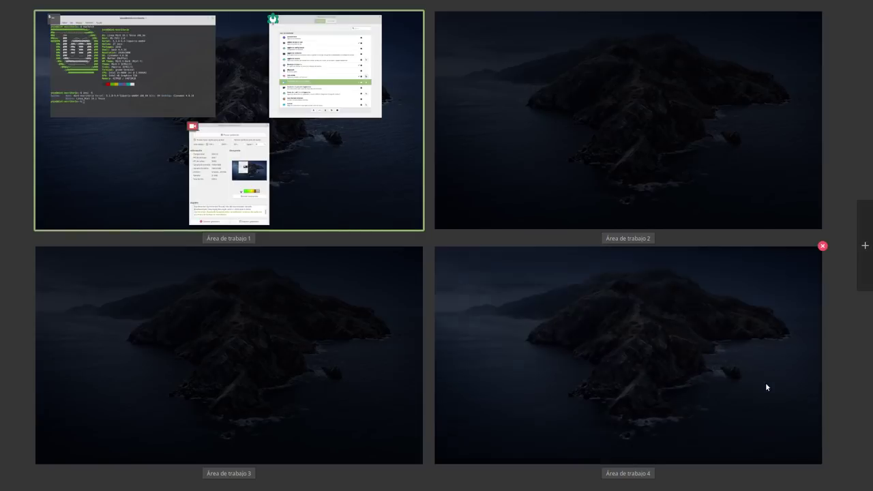
click(333, 189)
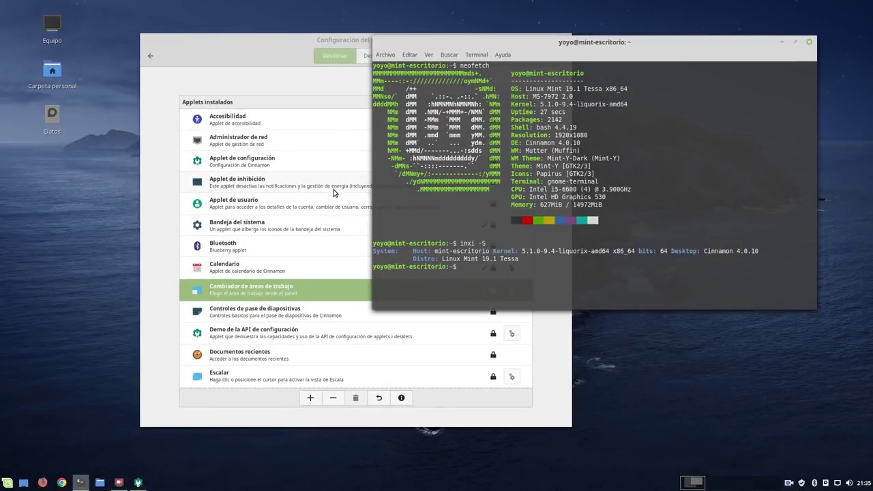
drag(440, 40, 447, 47)
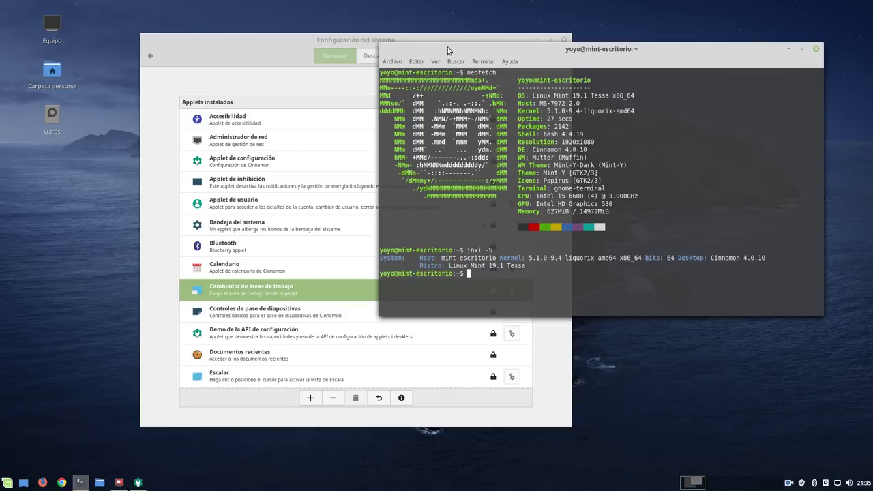
Reposition the system settings and terminal windows on the desktop and minimize the terminal
click(230, 43)
drag(265, 39, 209, 27)
click(601, 48)
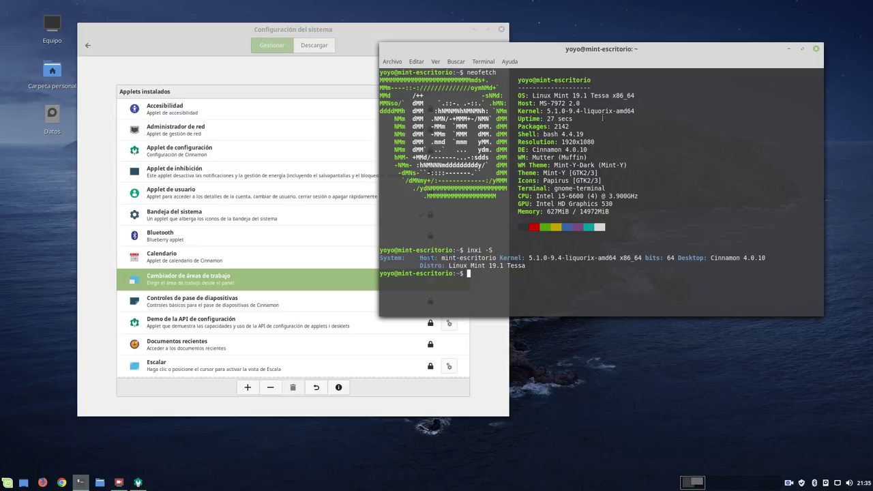
drag(724, 53, 697, 120)
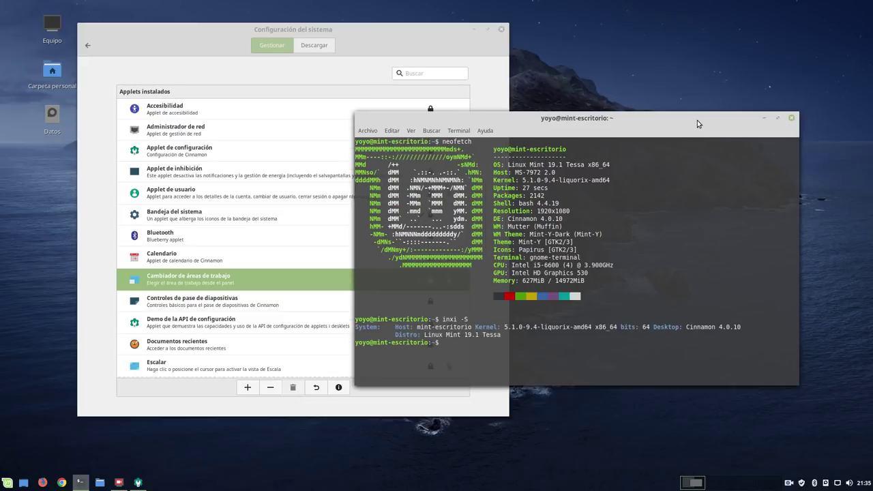
click(764, 118)
drag(428, 33, 442, 37)
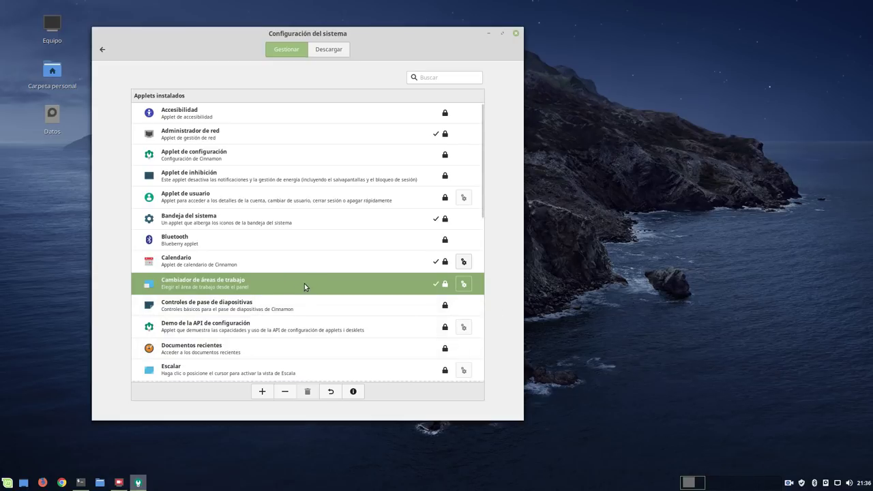
Open the Expo view from the workspace switcher applet and delete workspaces 4 and 3
mouse_move(437, 285)
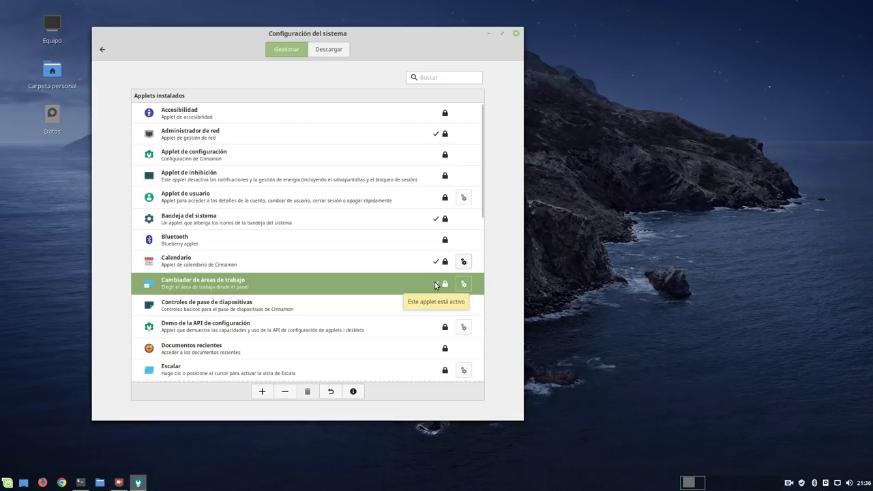
right_click(725, 485)
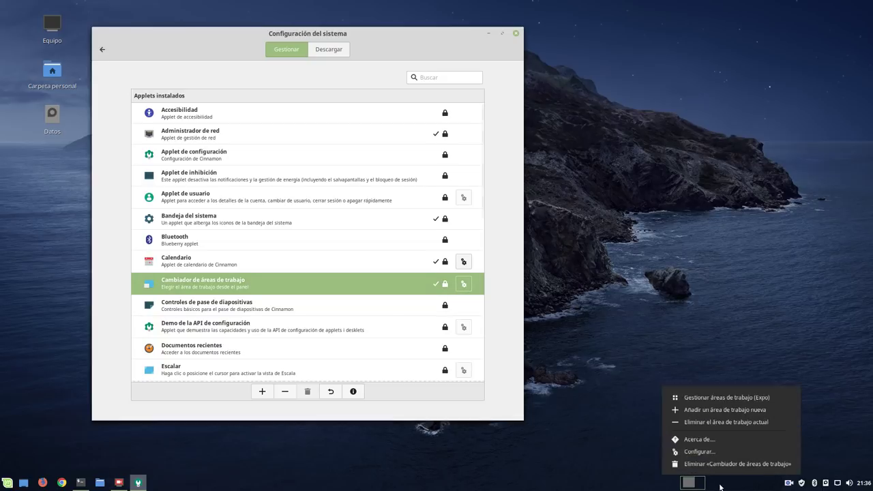
click(715, 396)
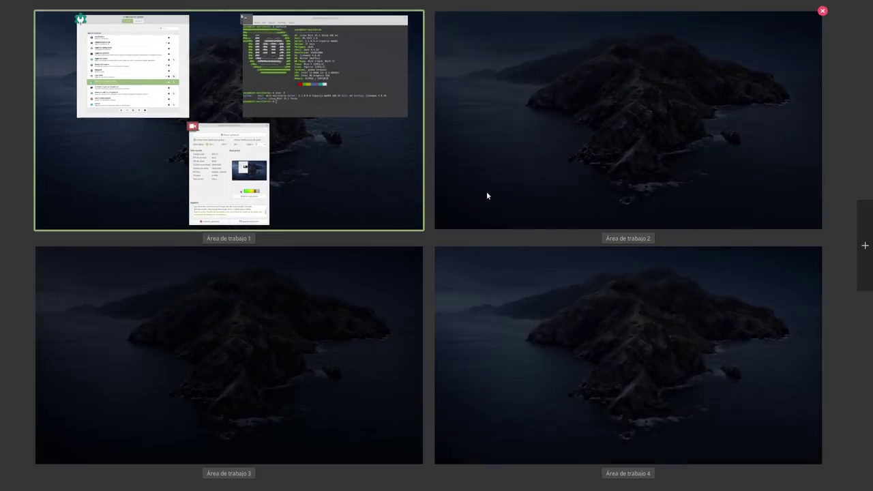
click(821, 248)
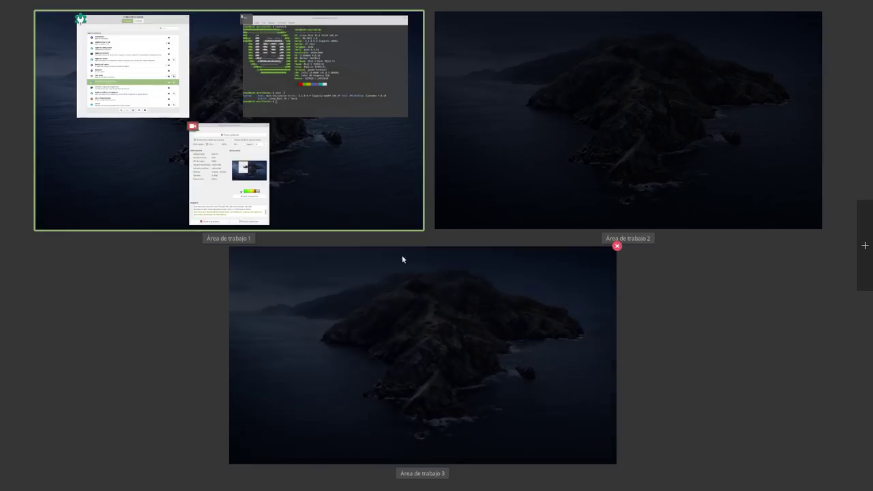
click(617, 246)
Add two workspaces in the Expo view again and return to workspace 1
click(866, 257)
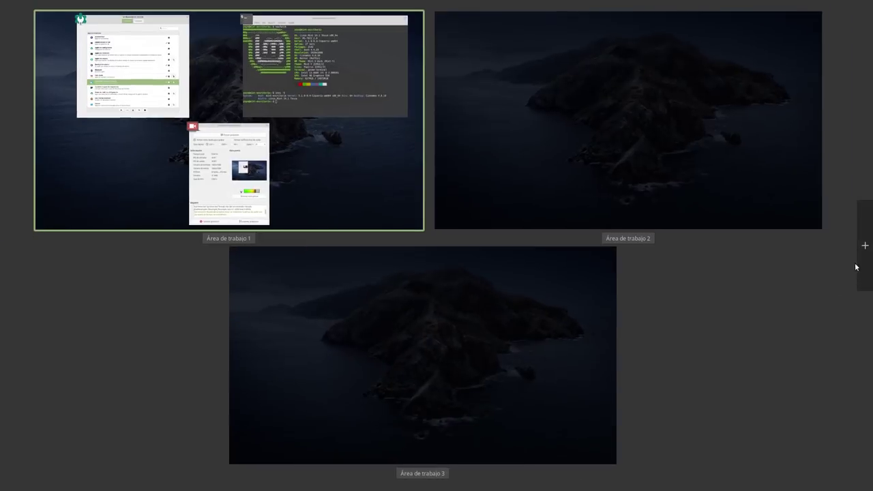
click(857, 266)
click(341, 162)
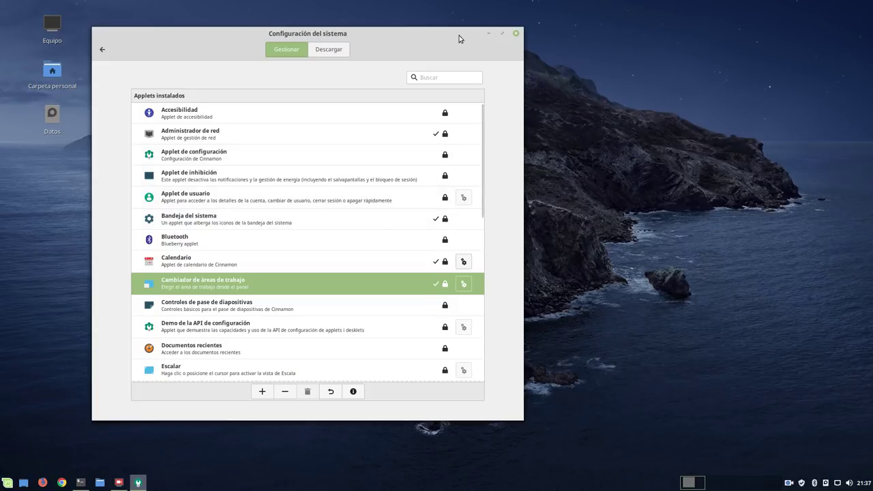
Minimize the system settings window and bring up the terminal and SimpleScreenRecorder windows
click(488, 34)
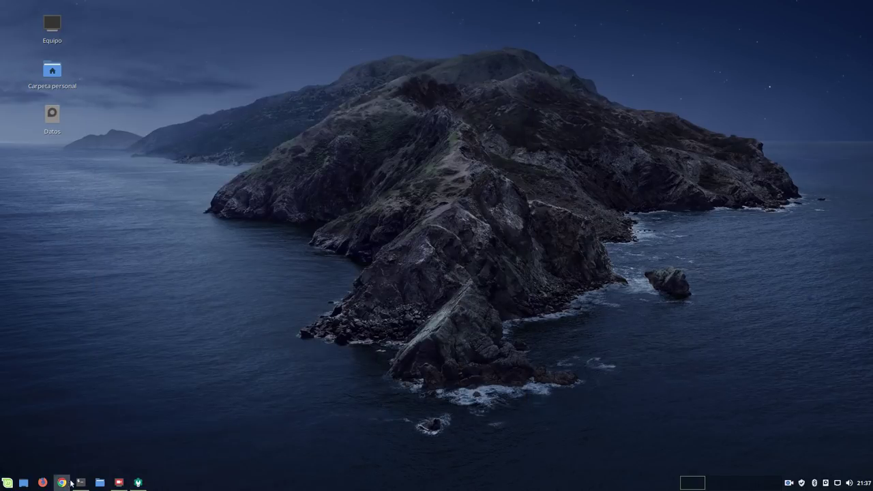
click(81, 482)
click(119, 482)
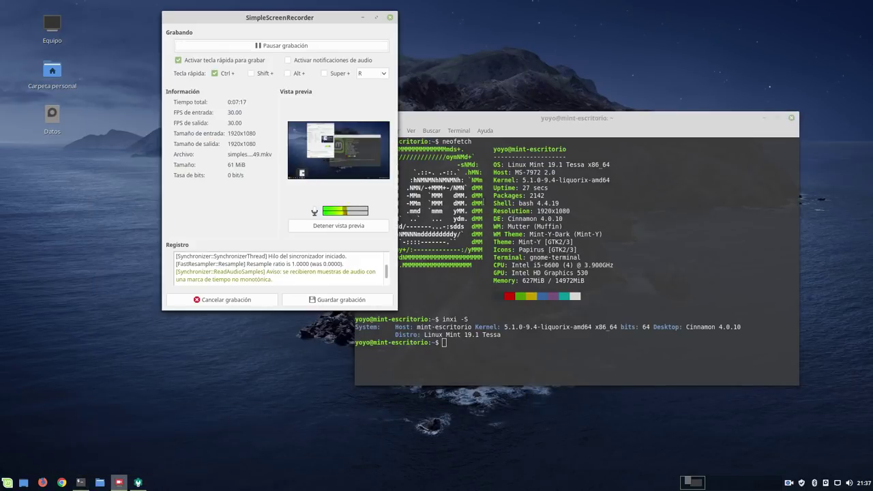
Arrange the SimpleScreenRecorder and terminal windows side by side without overlap, with the terminal in focus
drag(275, 20, 204, 51)
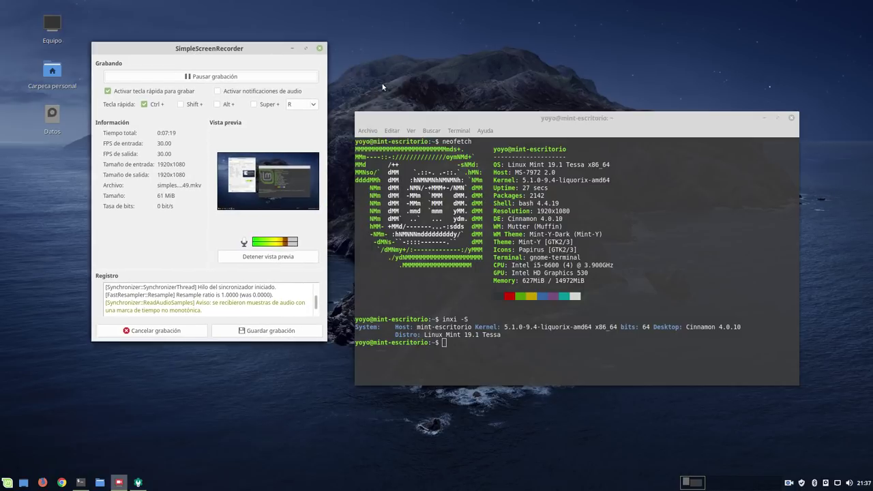
click(519, 120)
drag(519, 120, 524, 77)
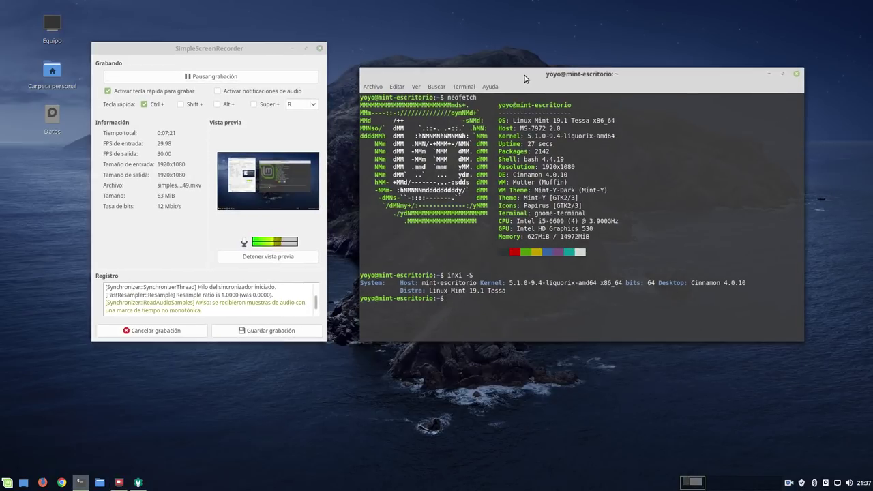